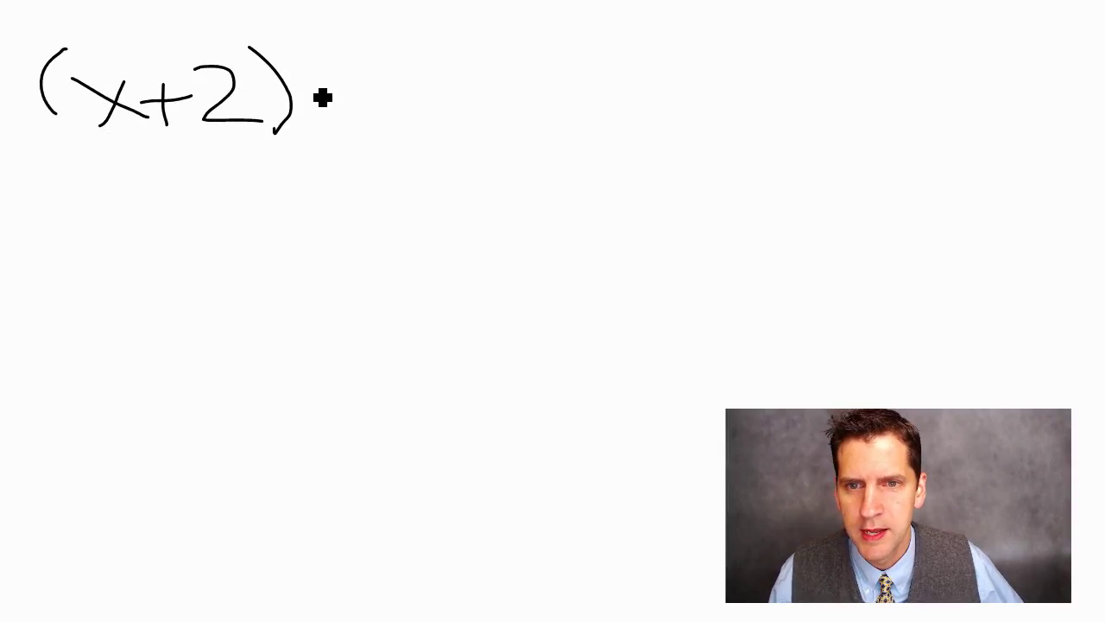
# Handwrite ')-3=15' after (x+2 so the slide reads (x+2)-3=15
pyautogui.moveTo(312, 87)
pyautogui.mouseDown()
pyautogui.moveTo(387, 95)
pyautogui.moveTo(380, 134)
pyautogui.mouseUp()
pyautogui.moveTo(457, 95)
pyautogui.mouseDown()
pyautogui.moveTo(513, 97)
pyautogui.moveTo(518, 112)
pyautogui.mouseUp()
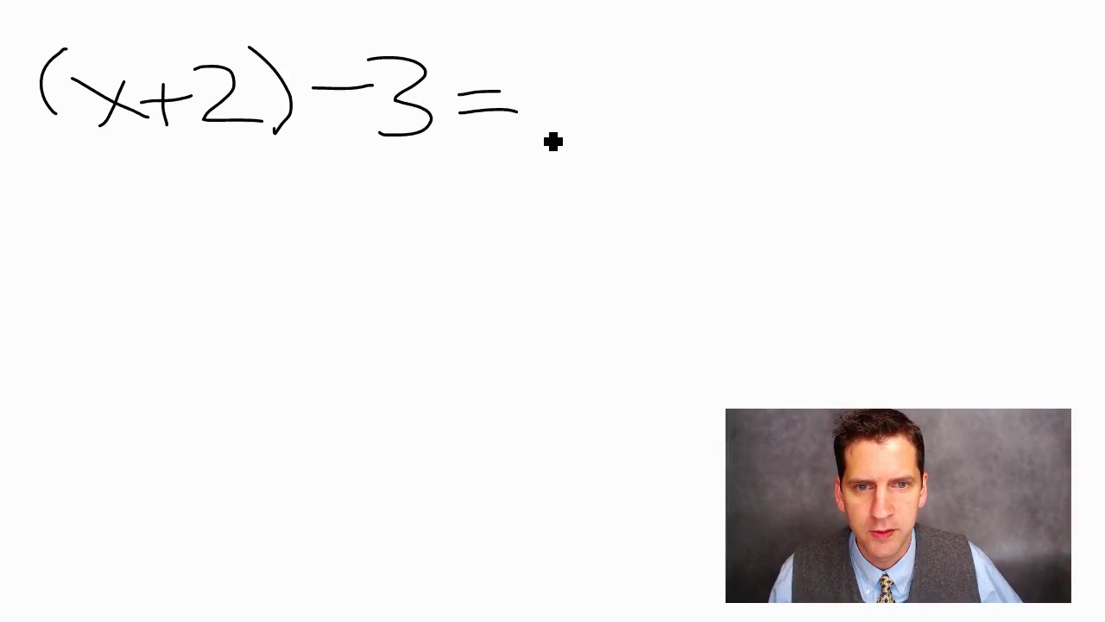
pyautogui.moveTo(537, 71)
pyautogui.mouseDown()
pyautogui.moveTo(560, 145)
pyautogui.moveTo(631, 123)
pyautogui.moveTo(570, 130)
pyautogui.moveTo(665, 62)
pyautogui.mouseUp()
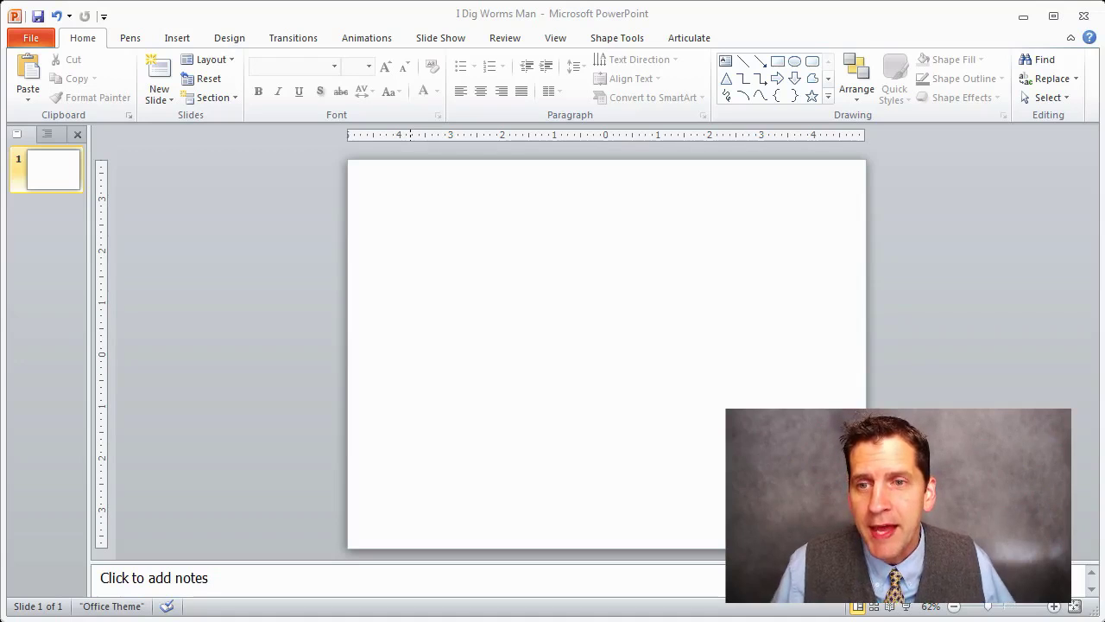
# Pick a pen from the Pens tools, ink a green zigzag near the slide top, then exit inking
pyautogui.click(129, 40)
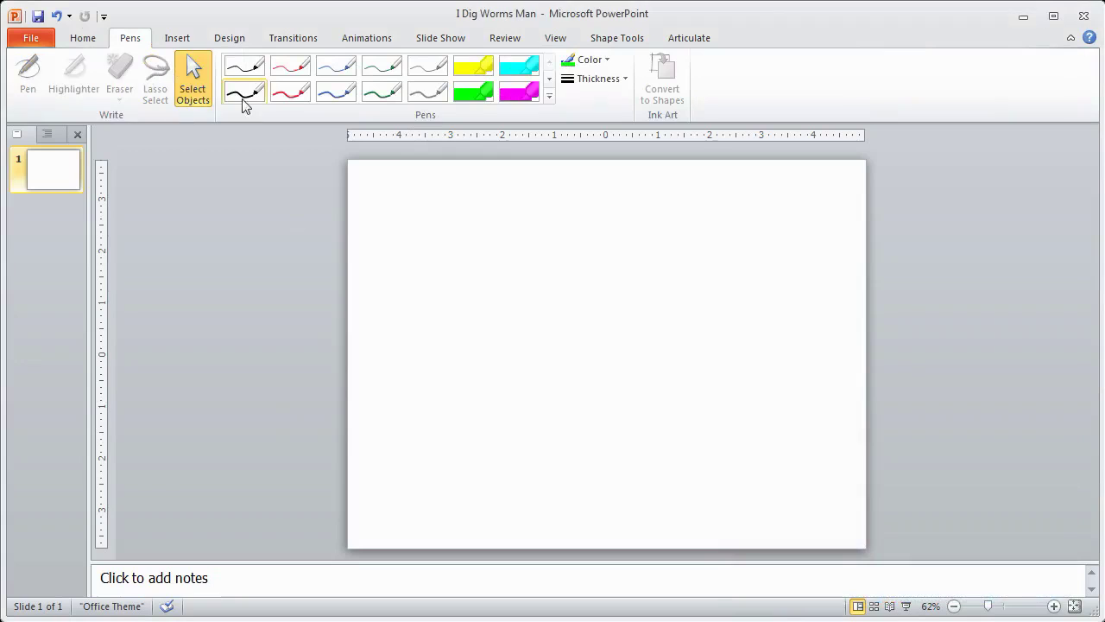
pyautogui.click(246, 93)
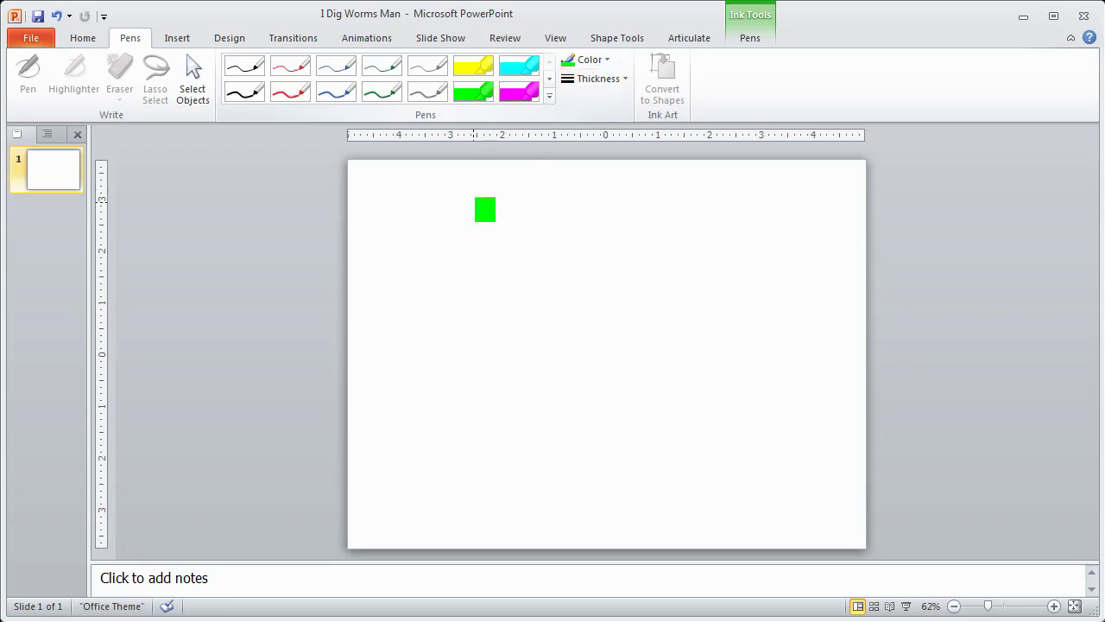
pyautogui.moveTo(451, 204)
pyautogui.mouseDown()
pyautogui.moveTo(488, 244)
pyautogui.moveTo(563, 298)
pyautogui.mouseUp()
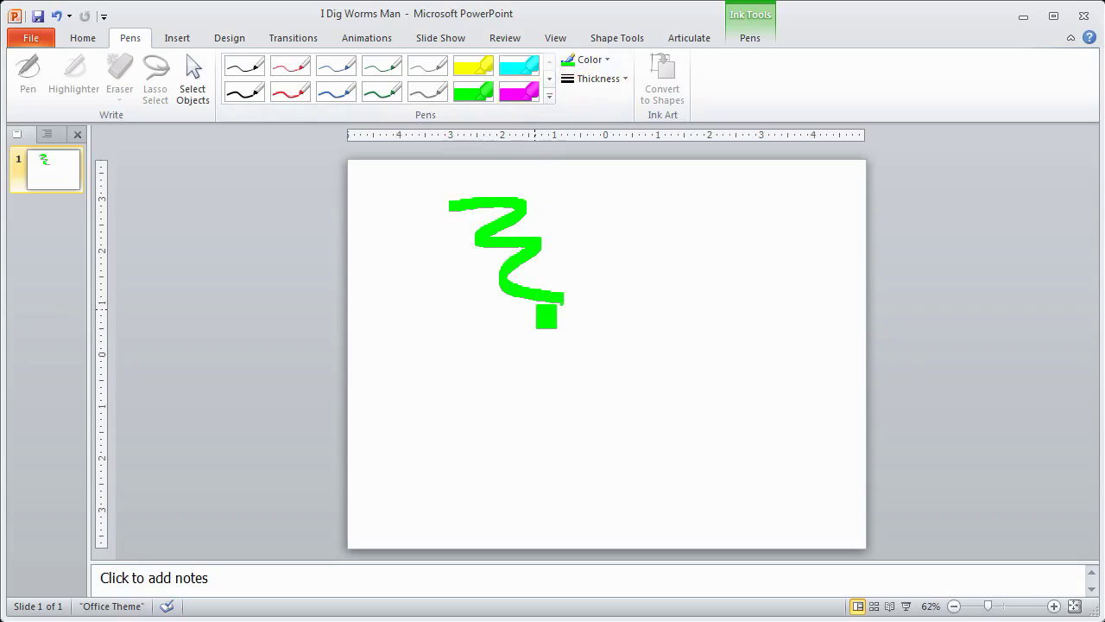
pyautogui.press('Escape')
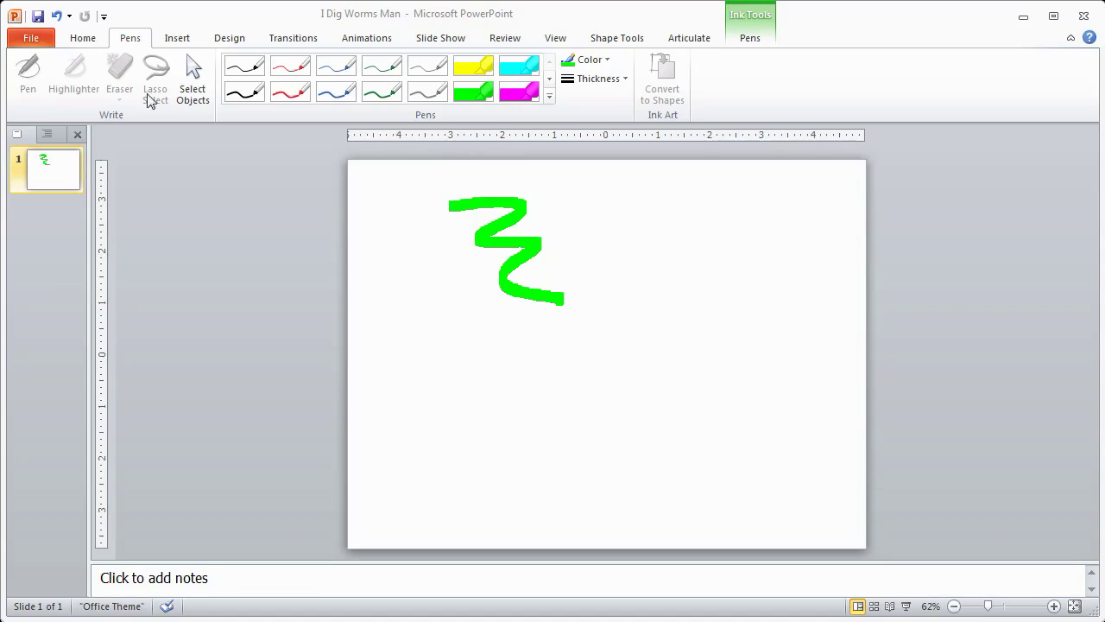
pyautogui.click(40, 39)
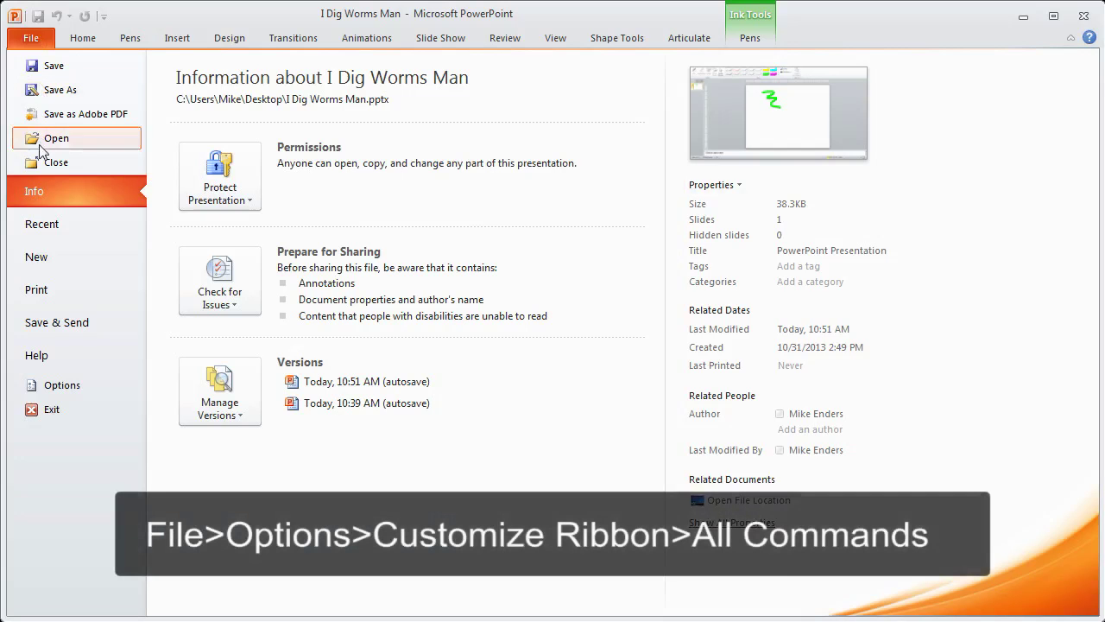
pyautogui.click(61, 385)
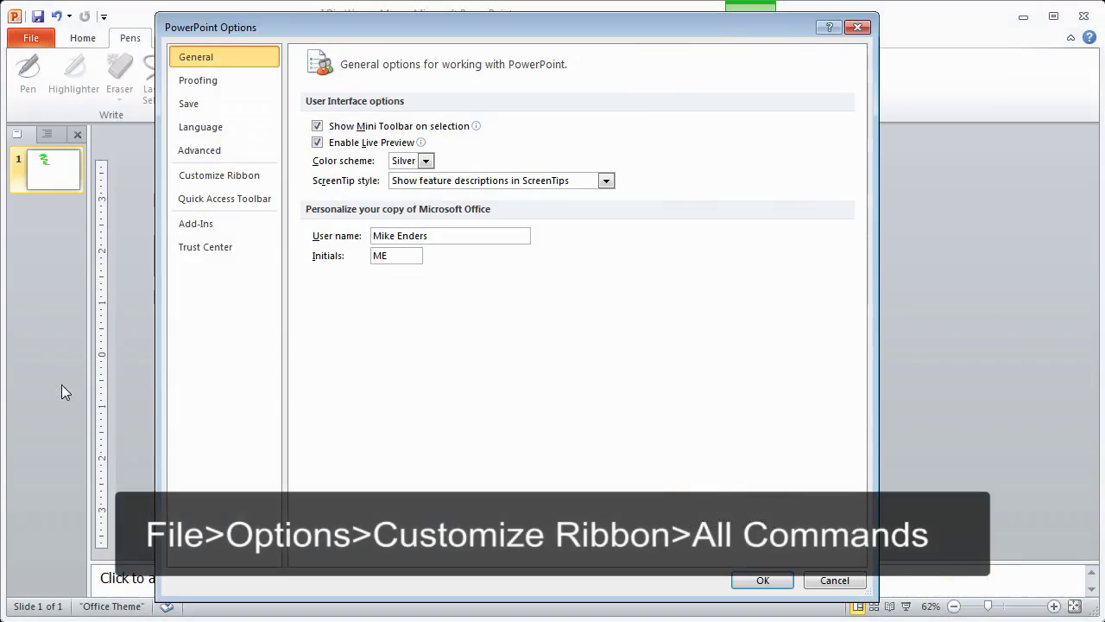
pyautogui.click(220, 175)
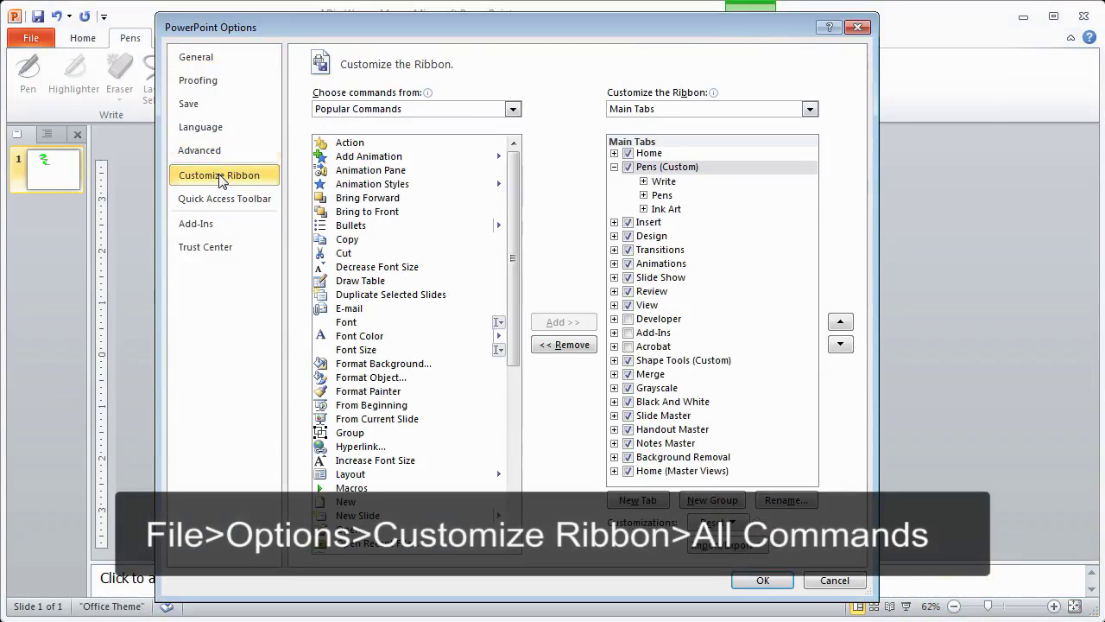
pyautogui.click(512, 111)
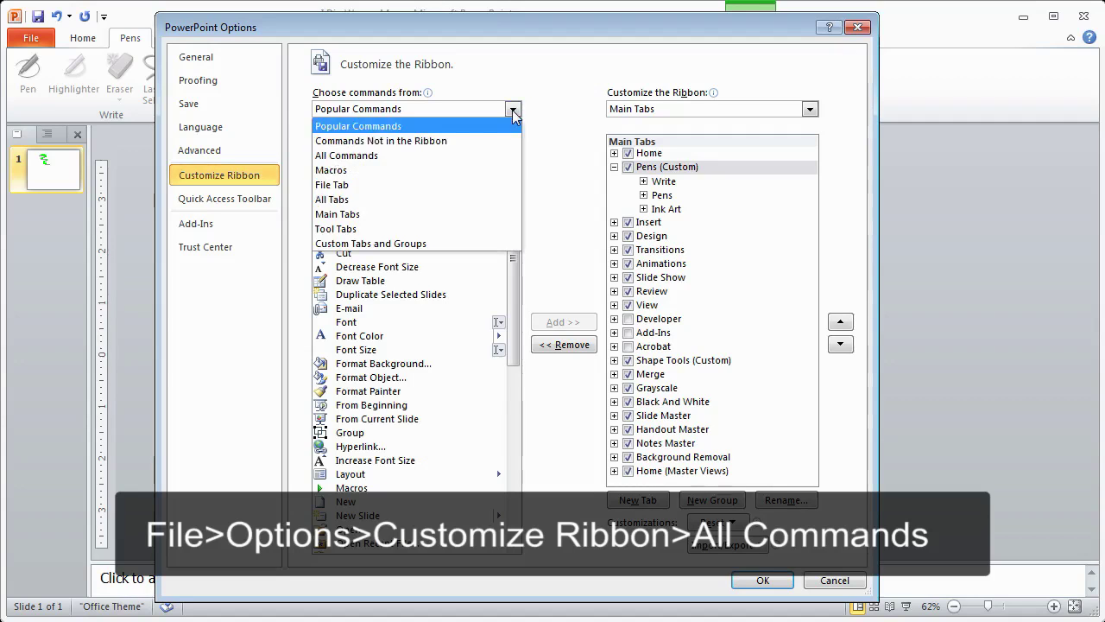
pyautogui.click(398, 158)
pyautogui.moveTo(514, 163); pyautogui.dragTo(528, 399)
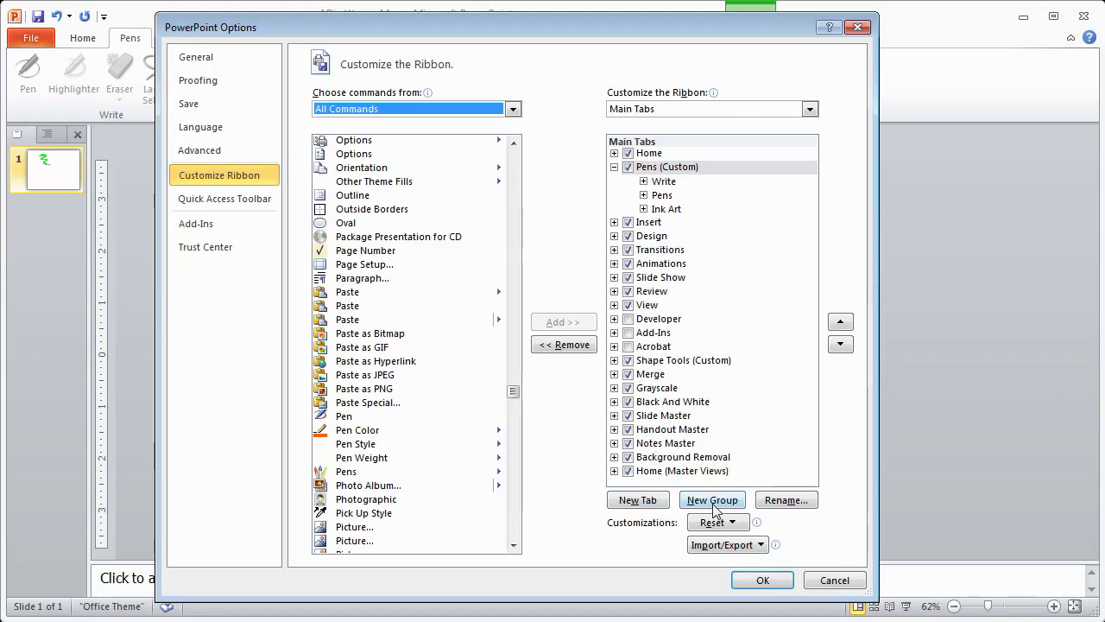
pyautogui.click(371, 431)
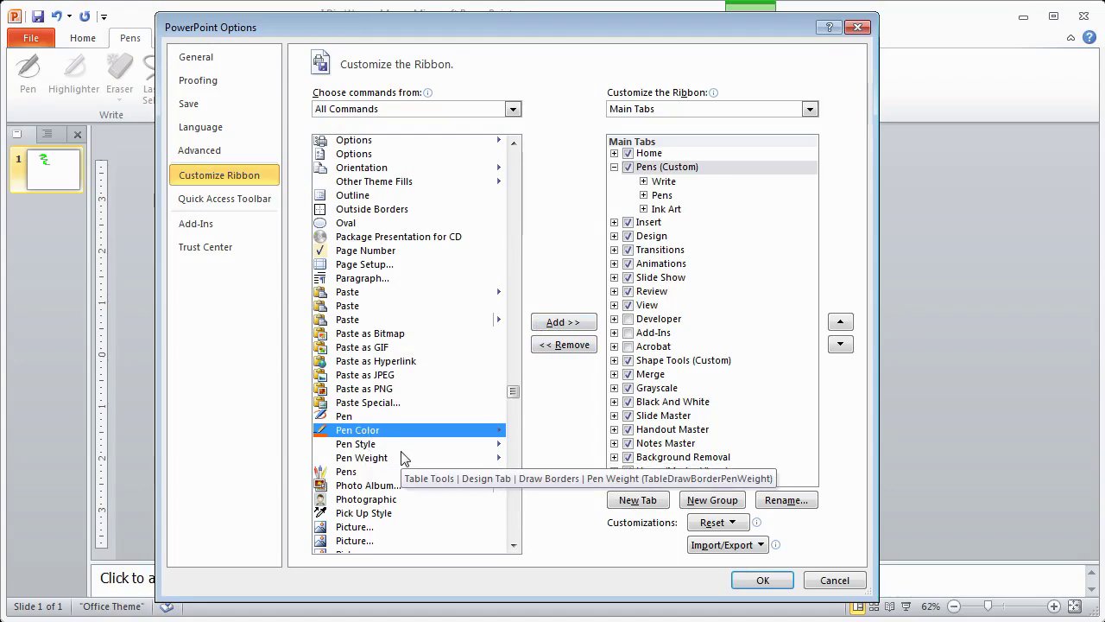
pyautogui.click(851, 583)
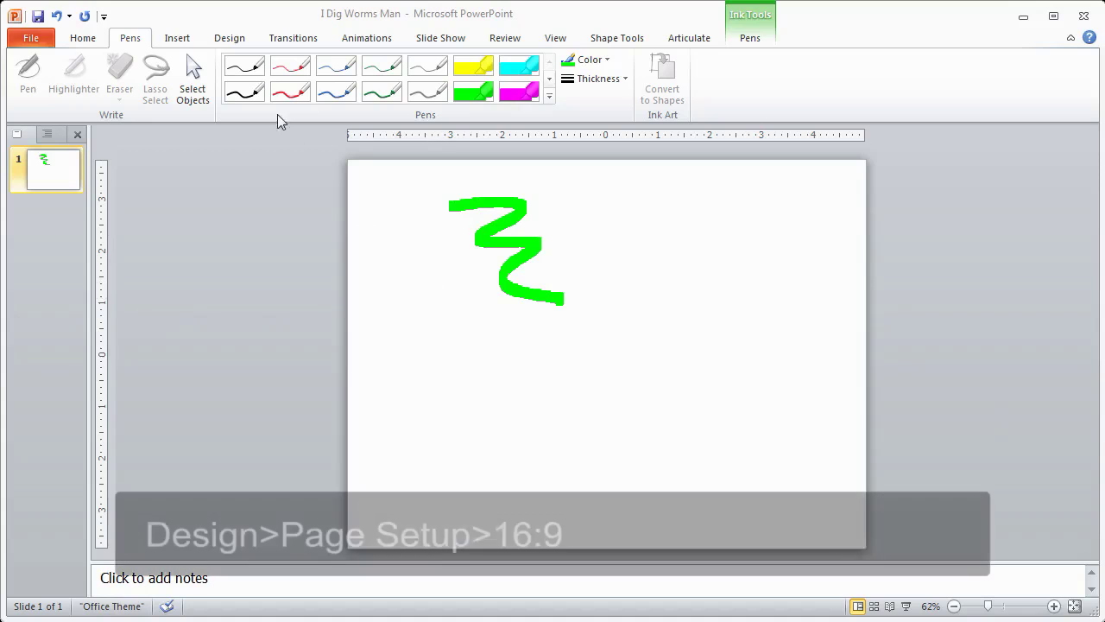
# Change the slide size to On-screen Show (16:9) and delete the green zigzag ink
pyautogui.click(231, 38)
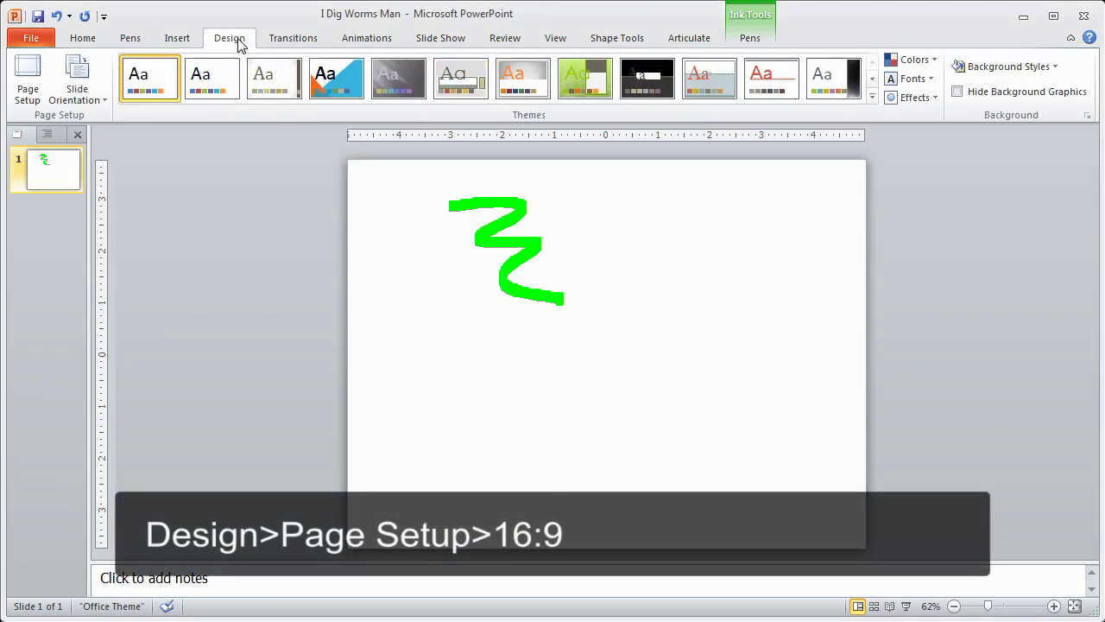
pyautogui.click(27, 78)
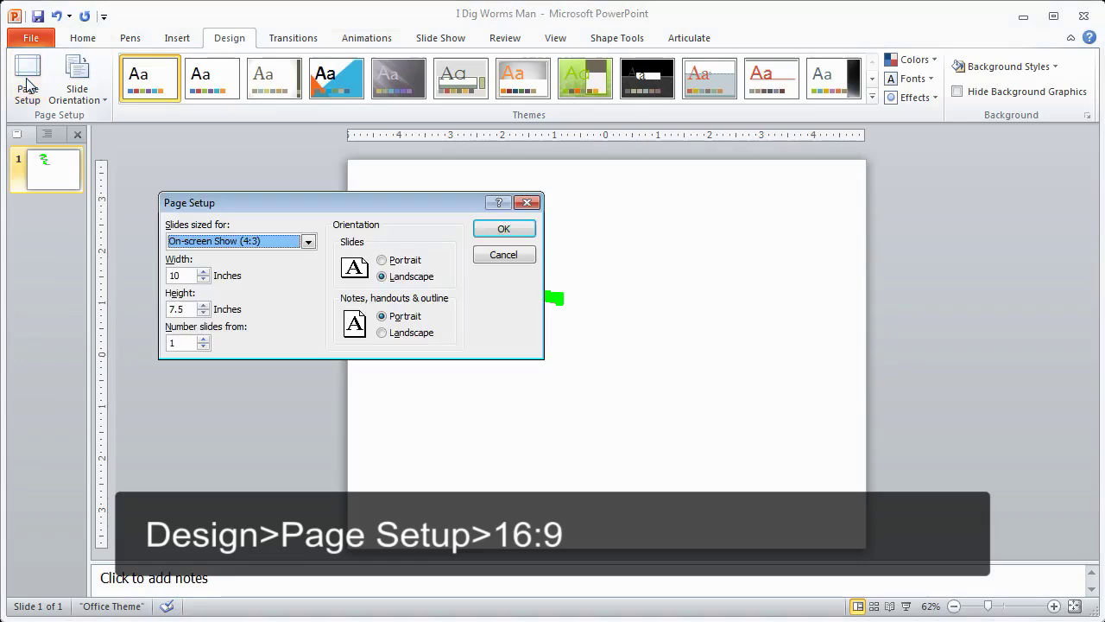
pyautogui.click(308, 242)
pyautogui.press('Escape')
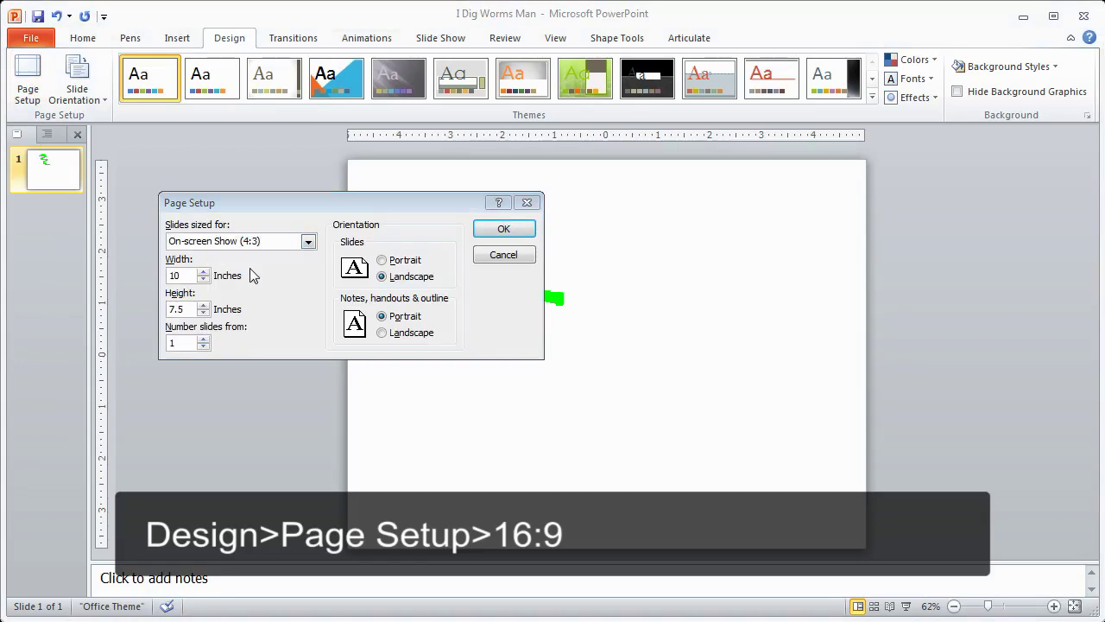
pyautogui.hotkey('alt', 'Down')
pyautogui.press('Down')
pyautogui.scroll(-1, 260, 272)
pyautogui.click(262, 260)
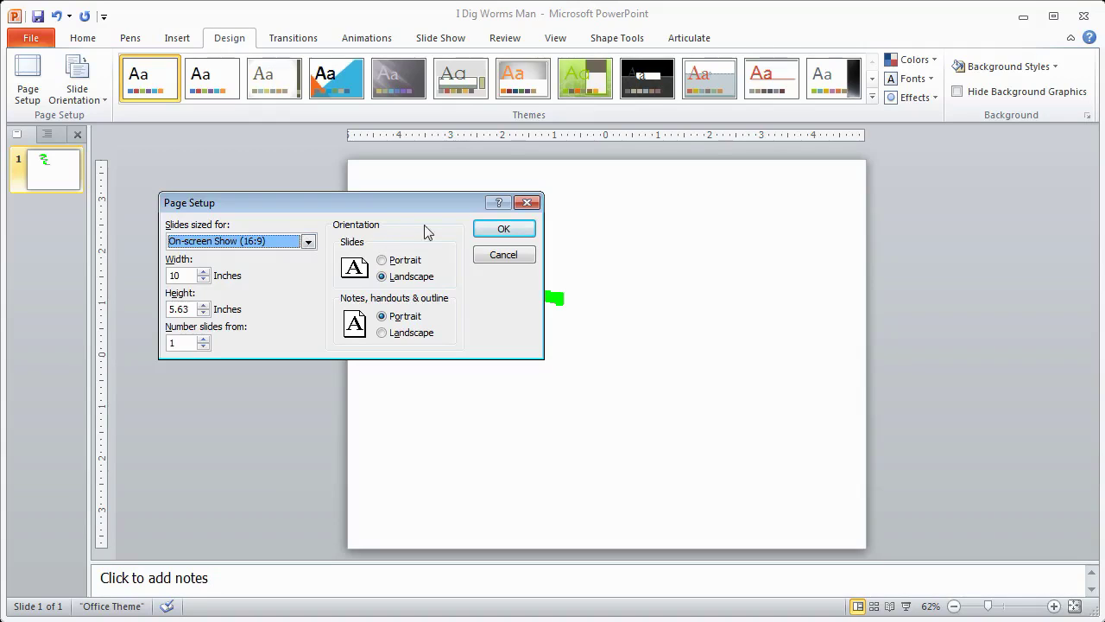
pyautogui.click(491, 230)
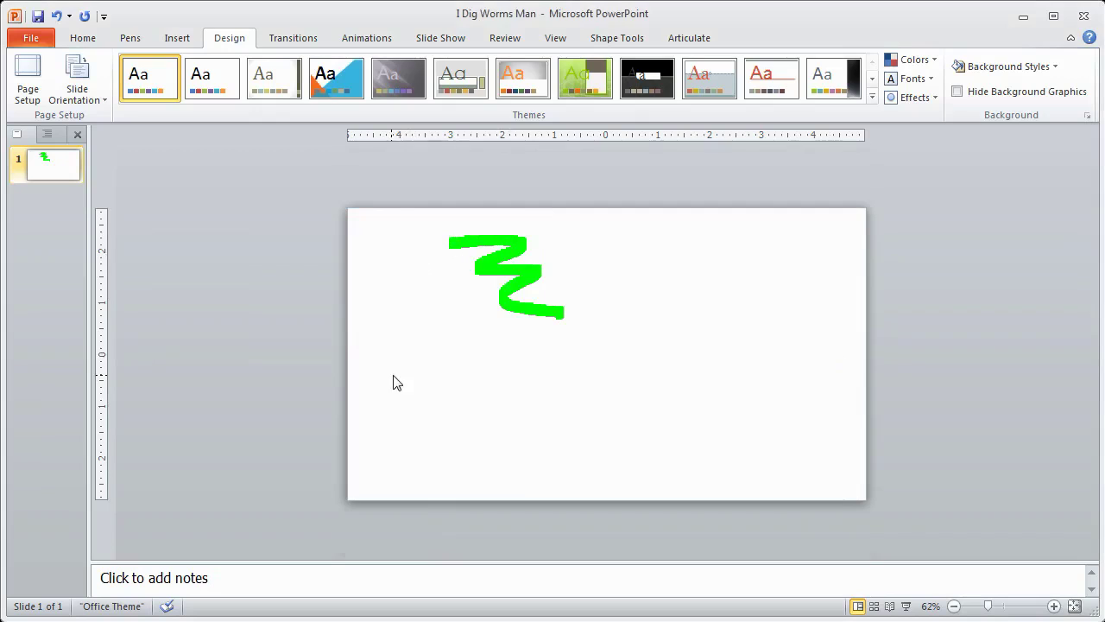
pyautogui.click(515, 278)
pyautogui.press('Delete')
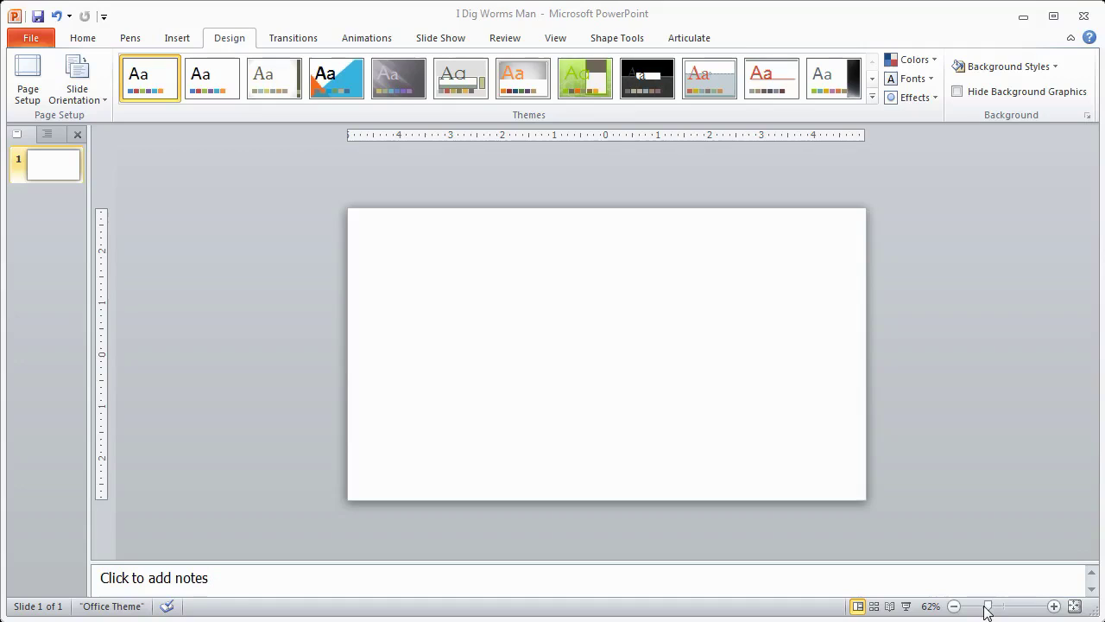
# Zoom the slide to 93% and collapse the slide thumbnail and notes panes
pyautogui.moveTo(990, 607); pyautogui.dragTo(1001, 611)
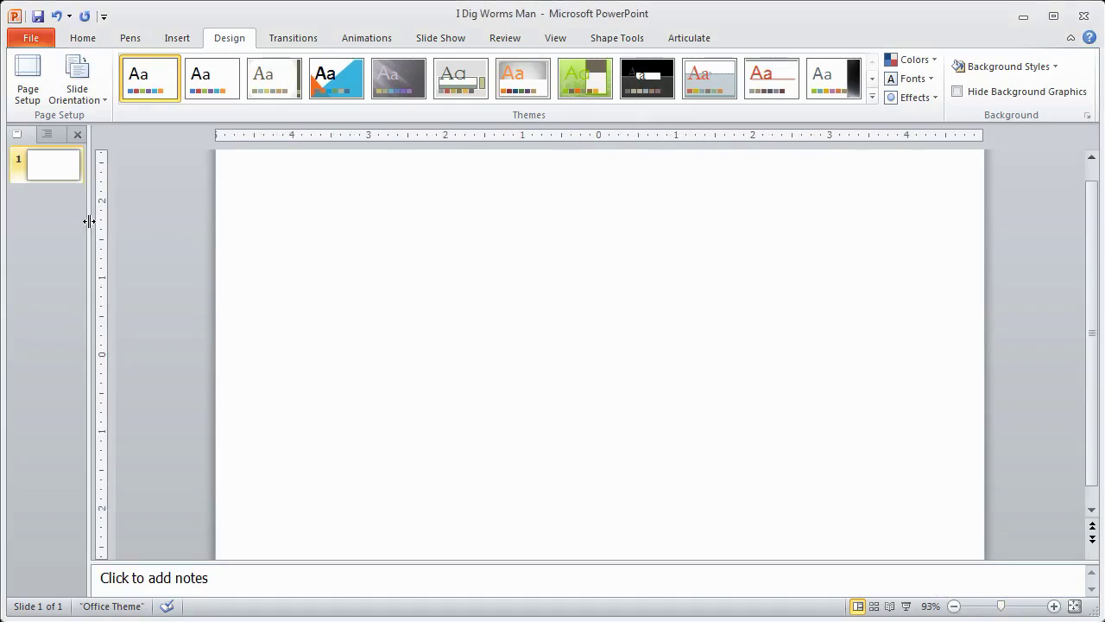
pyautogui.moveTo(89, 219); pyautogui.dragTo(7, 217)
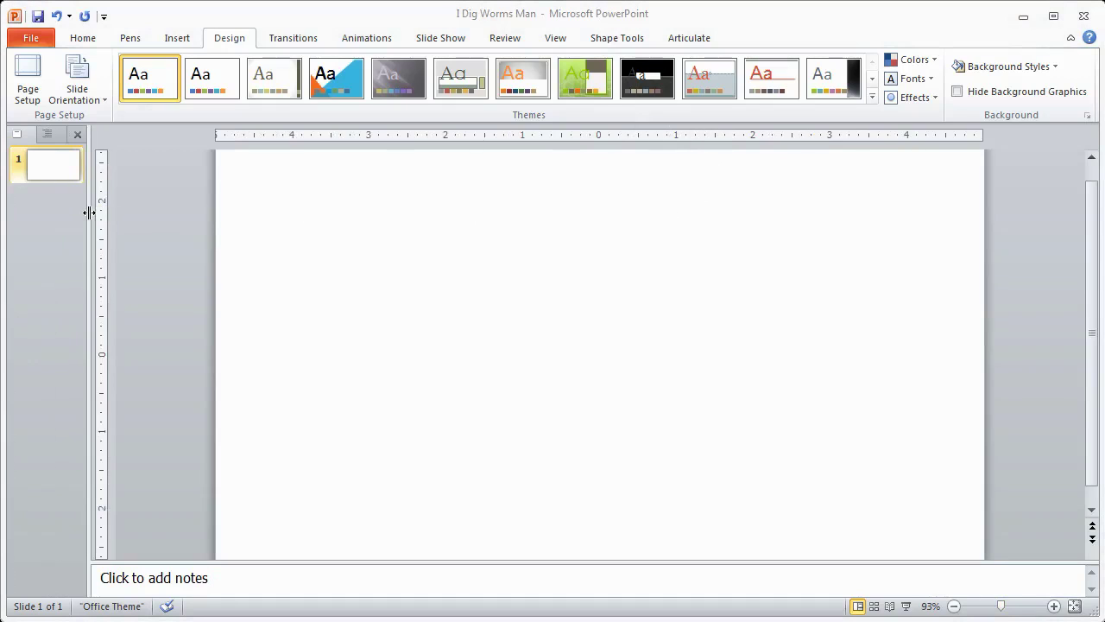
pyautogui.moveTo(91, 210); pyautogui.dragTo(5, 212)
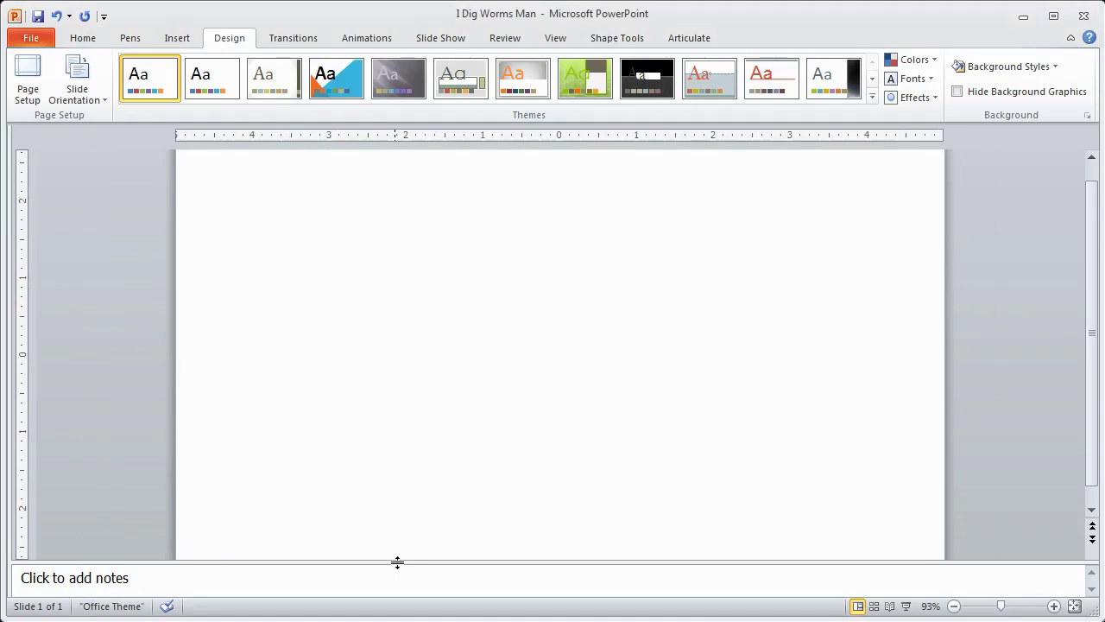
pyautogui.moveTo(395, 561); pyautogui.dragTo(390, 614)
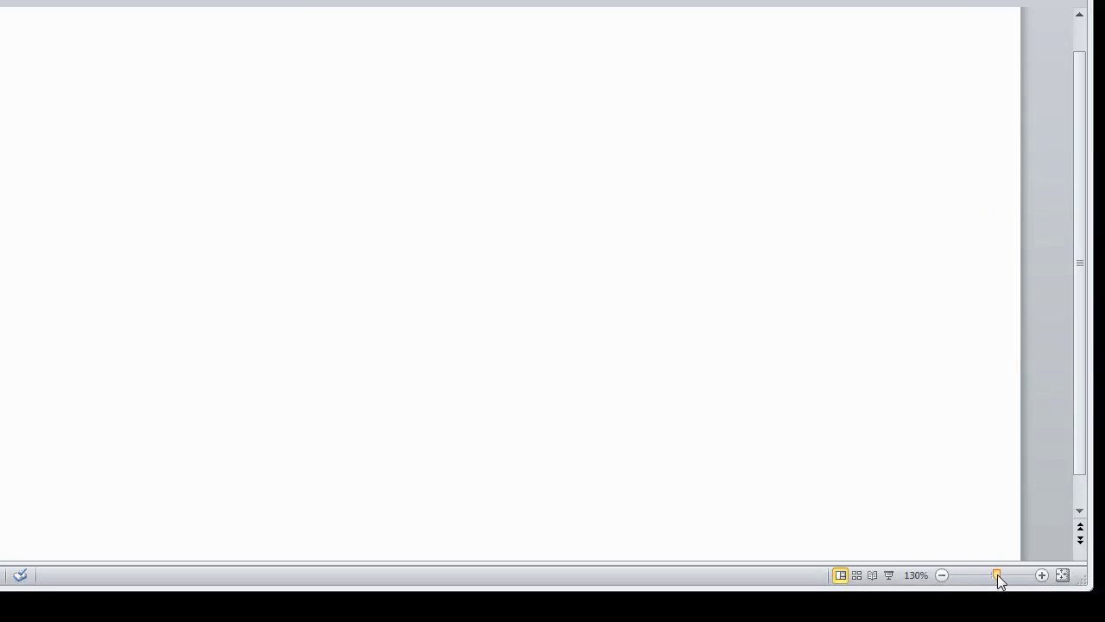
# Set the zoom percentage to 134% in the Zoom dialog
pyautogui.click(918, 576)
pyautogui.click(268, 150)
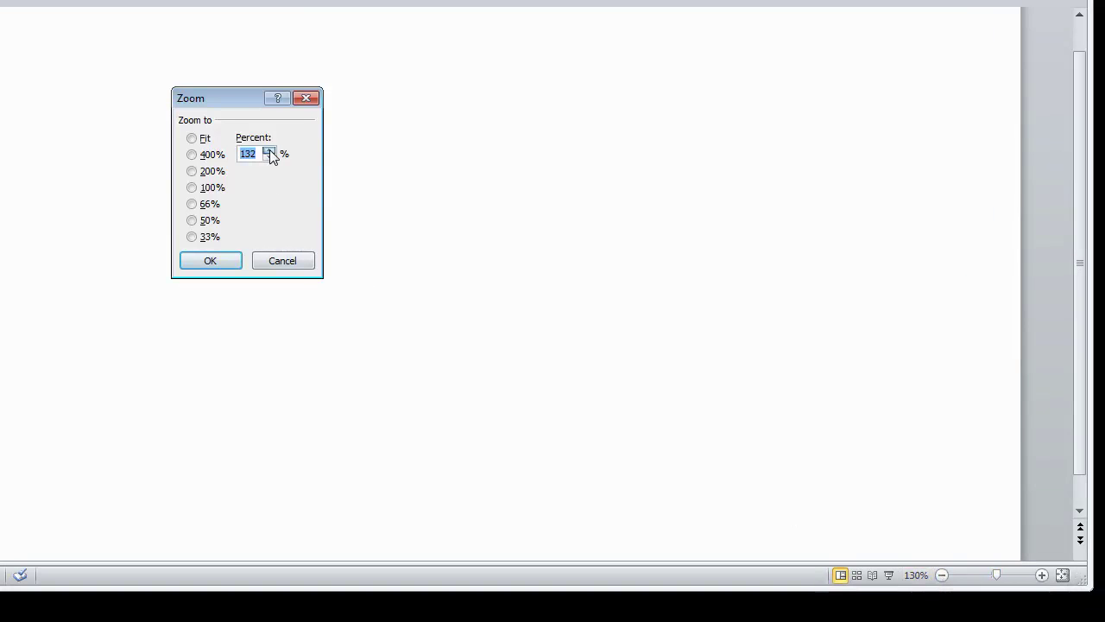
pyautogui.click(269, 150)
pyautogui.click(269, 150)
pyautogui.click(269, 151)
pyautogui.click(210, 261)
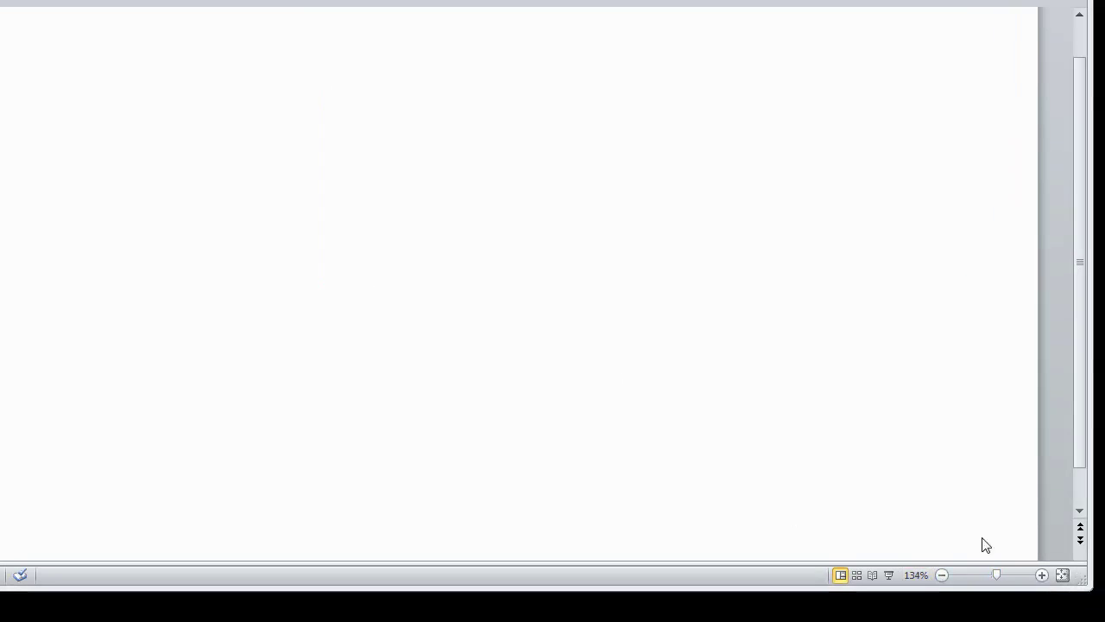